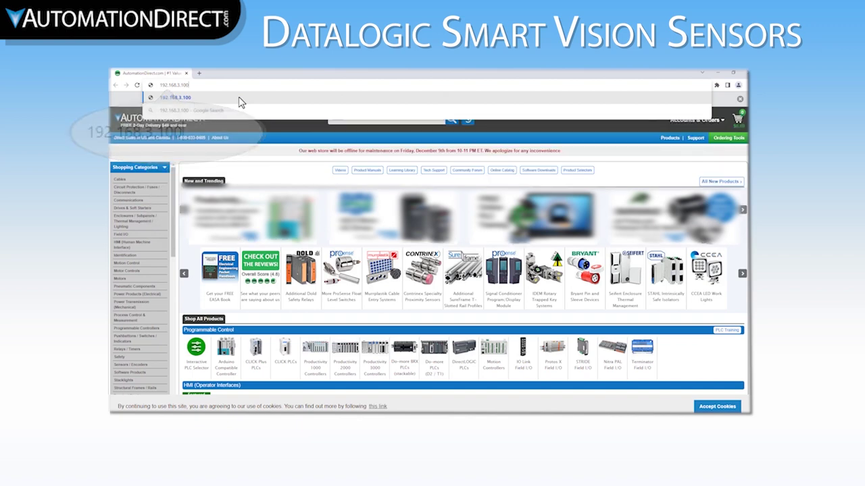
Change the sensor's third address octet to 27 (192.168.27.100), save, and acknowledge the Success message.
key(Return)
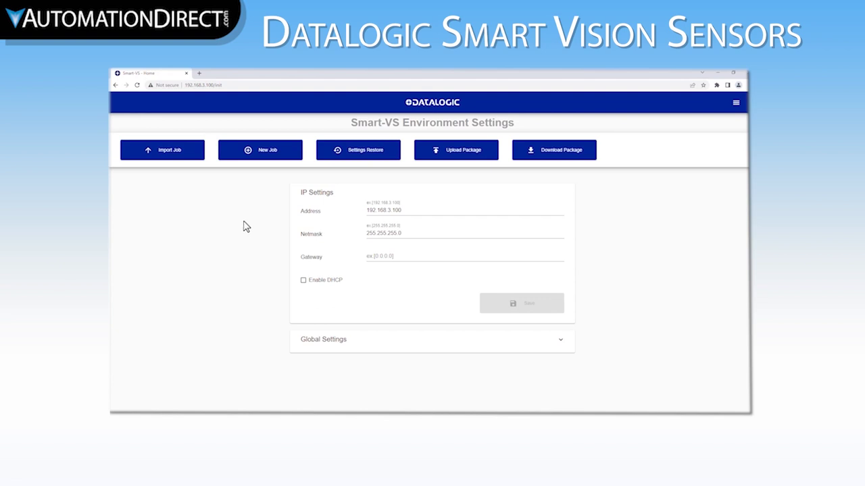
click(391, 211)
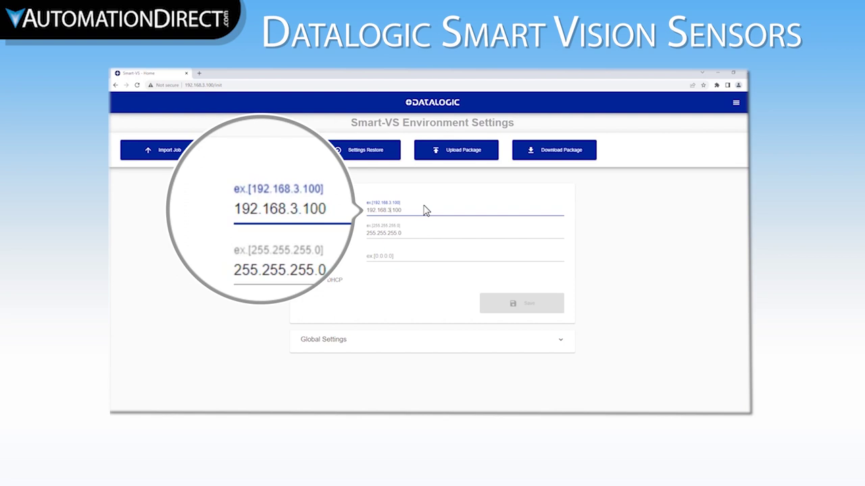
key(BackSpace)
text(2)
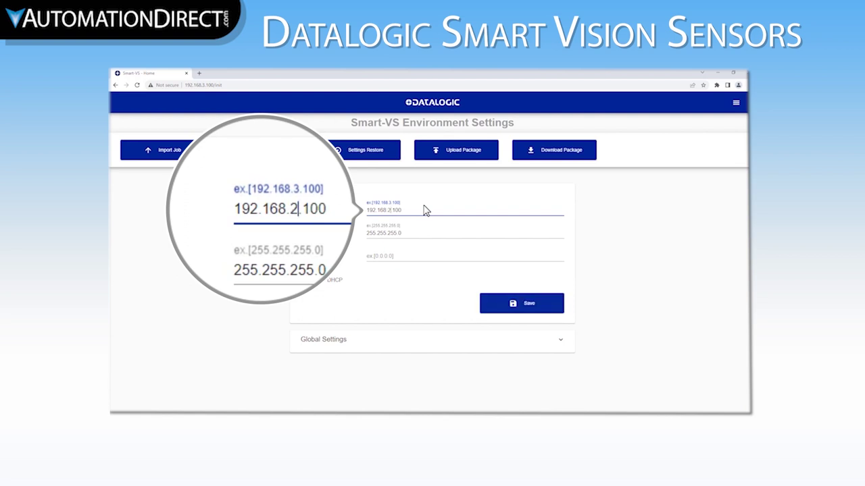
text(7)
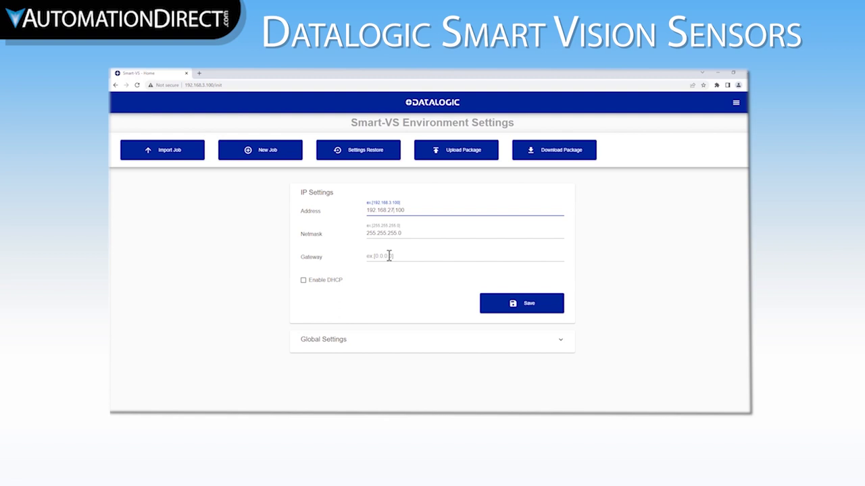
click(536, 310)
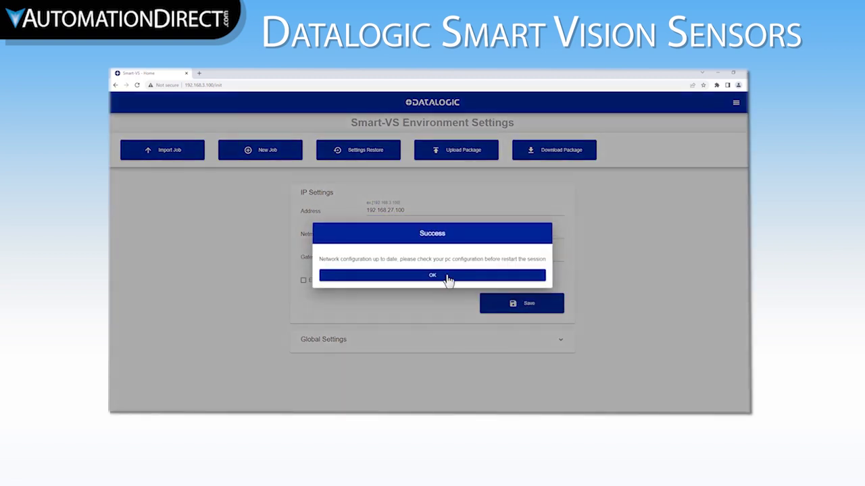
click(432, 275)
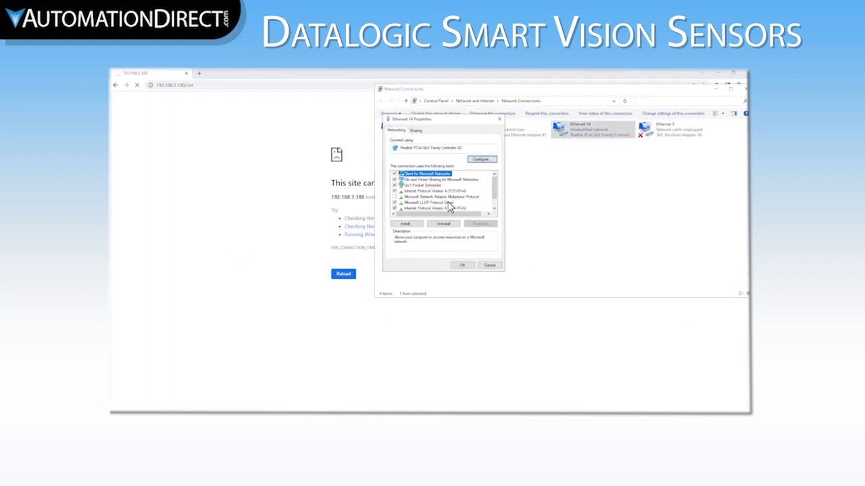
Give the PC's Ethernet 14 adapter the IPv4 address 192.168.27.5 and confirm.
click(473, 226)
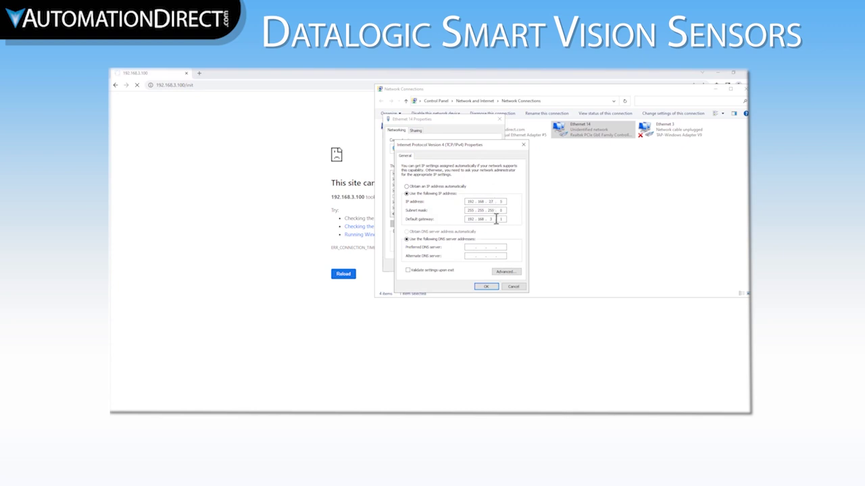
click(485, 287)
click(466, 268)
click(245, 253)
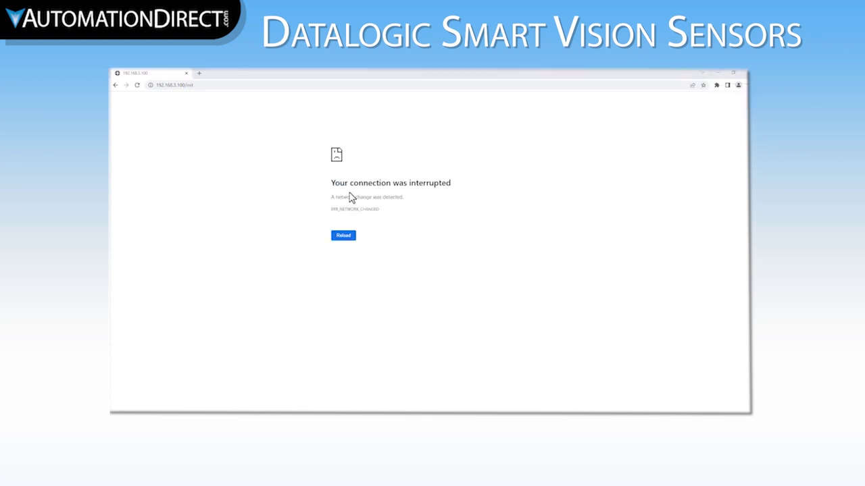
Load the sensor at 192.168.27.100 in the browser and start a New Job.
click(209, 83)
text(192.168.)
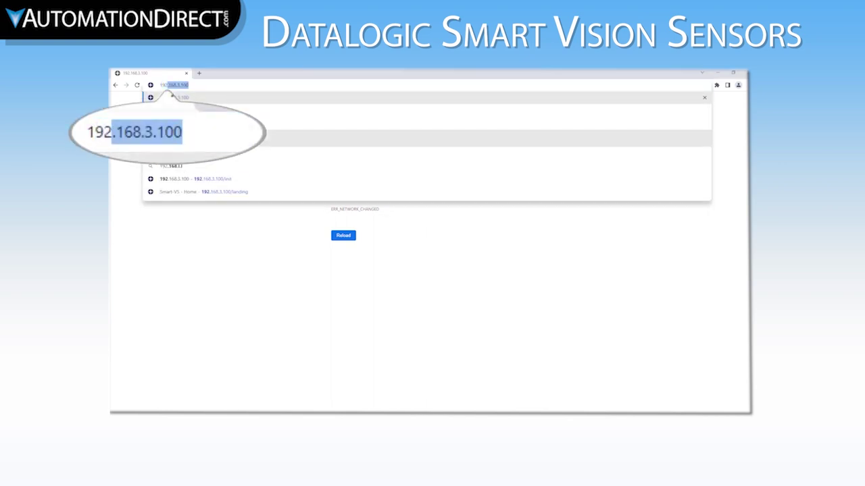
text(27.100)
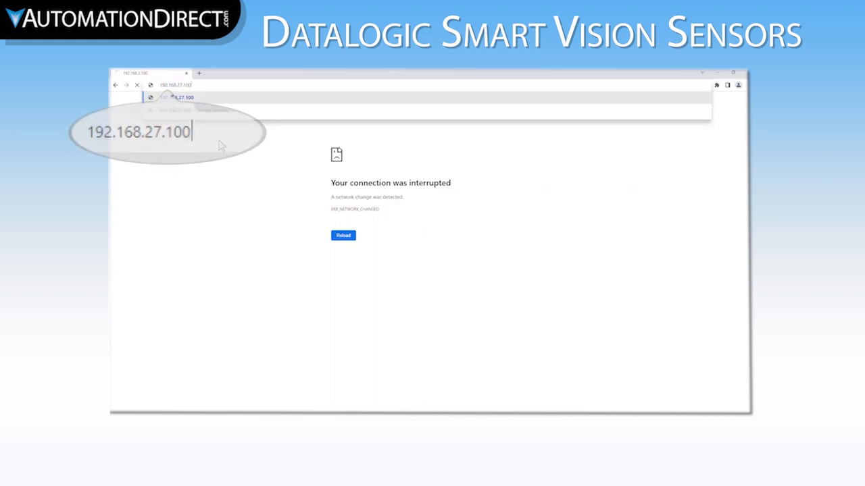
key(Return)
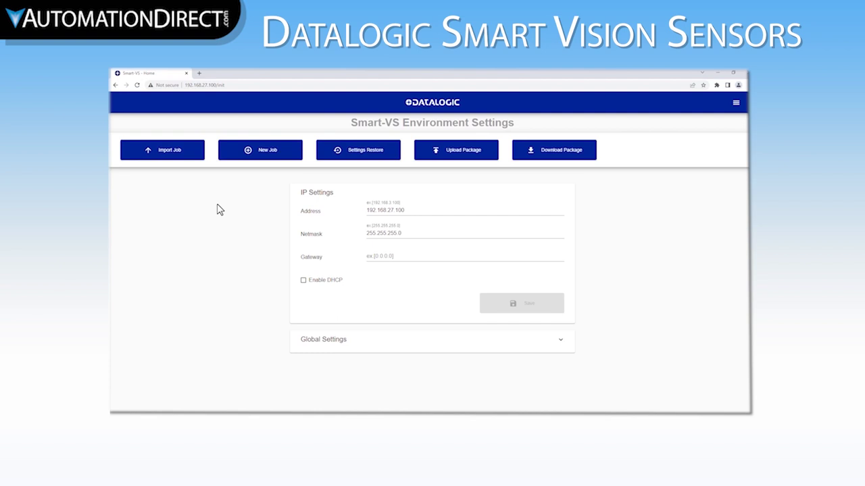
click(262, 151)
Name the new job 'Camera Test 1', assign it to Bank 0, and create it.
click(397, 249)
text(Camera Test 1)
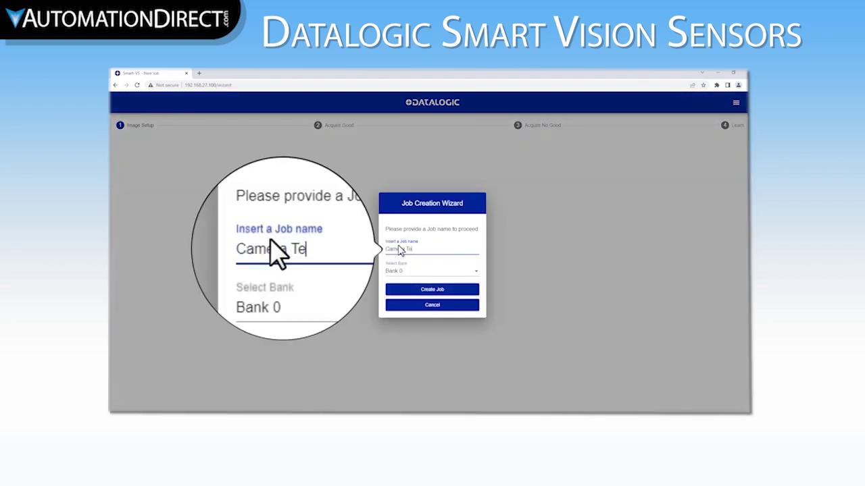
click(474, 273)
scroll(463, 302, down, 3)
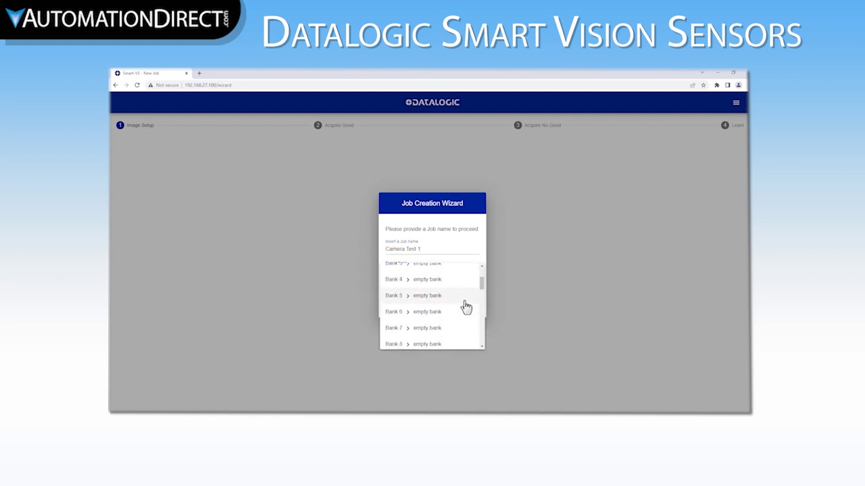
scroll(466, 309, down, 4)
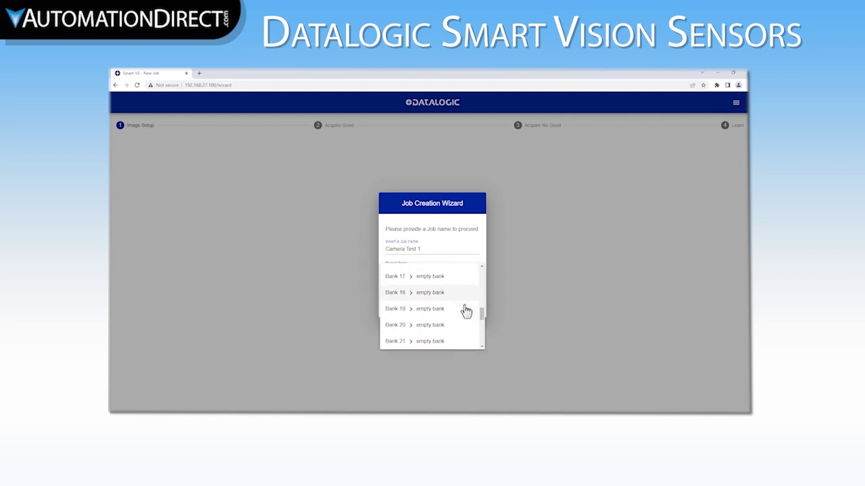
scroll(466, 315, up, 3)
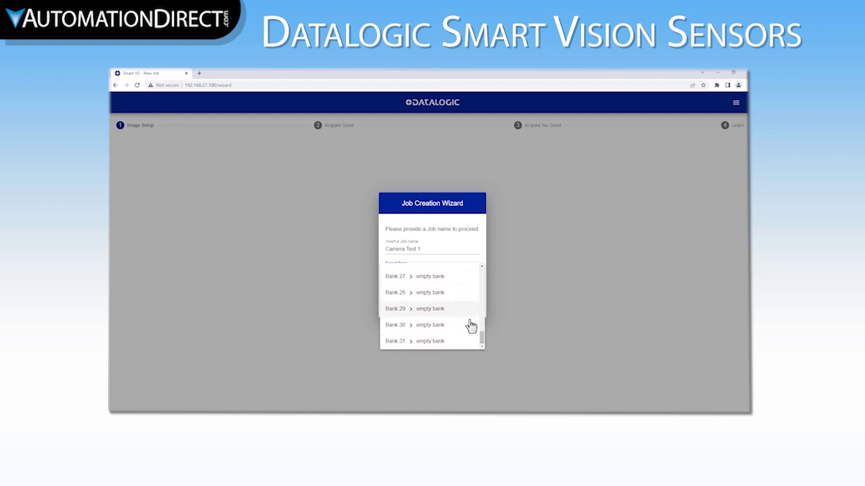
drag(483, 317, 483, 279)
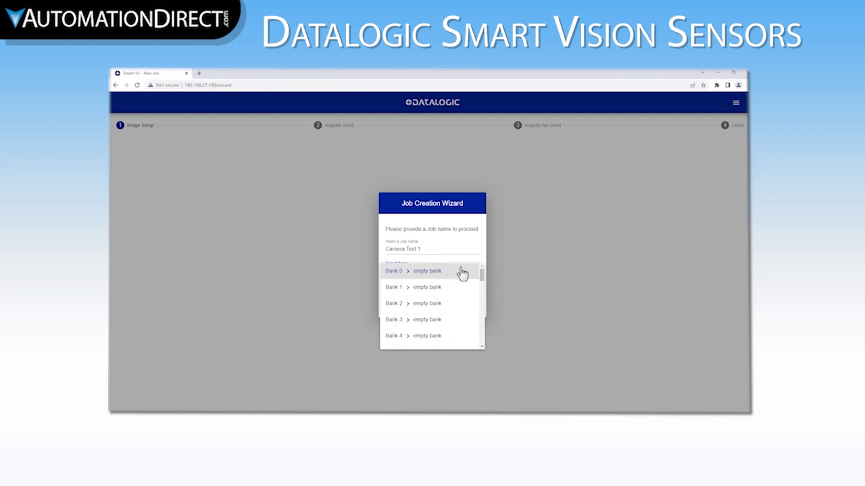
click(432, 276)
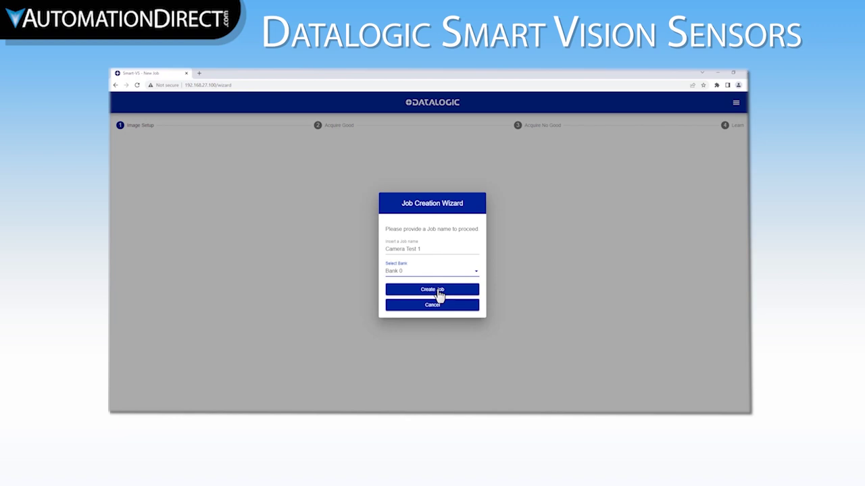
click(438, 291)
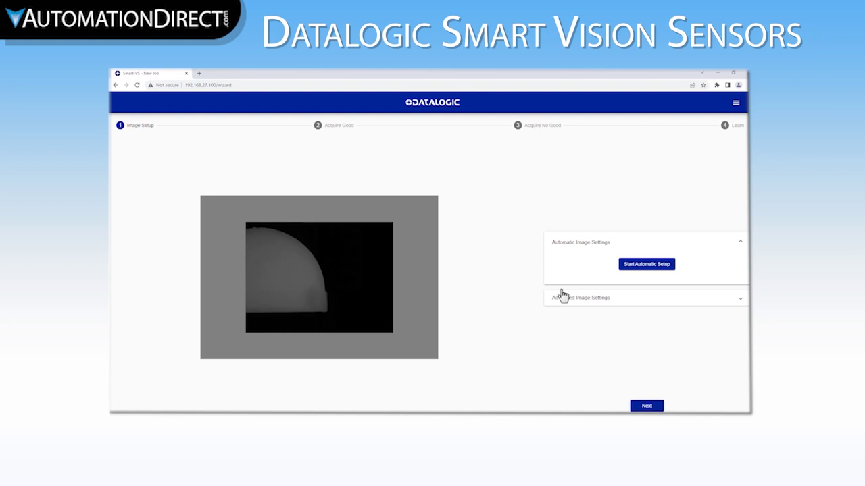
Run automatic image setup and set the focus distance to 77 in Advanced Image Settings.
click(653, 266)
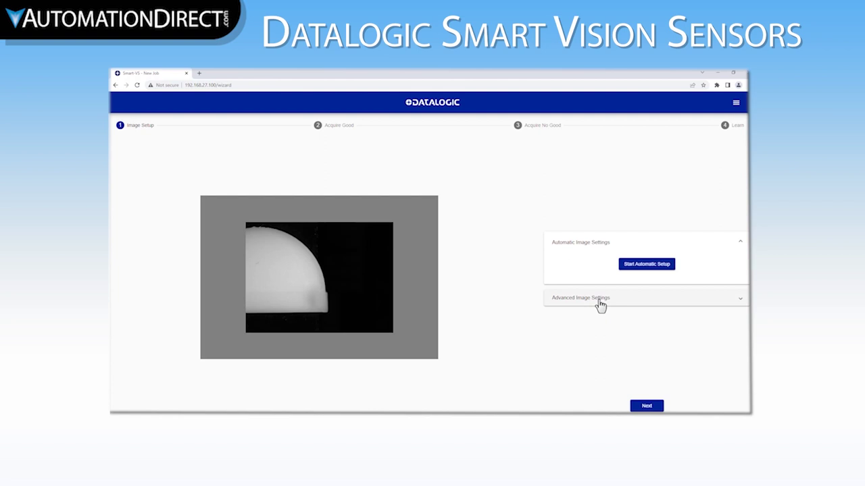
click(599, 305)
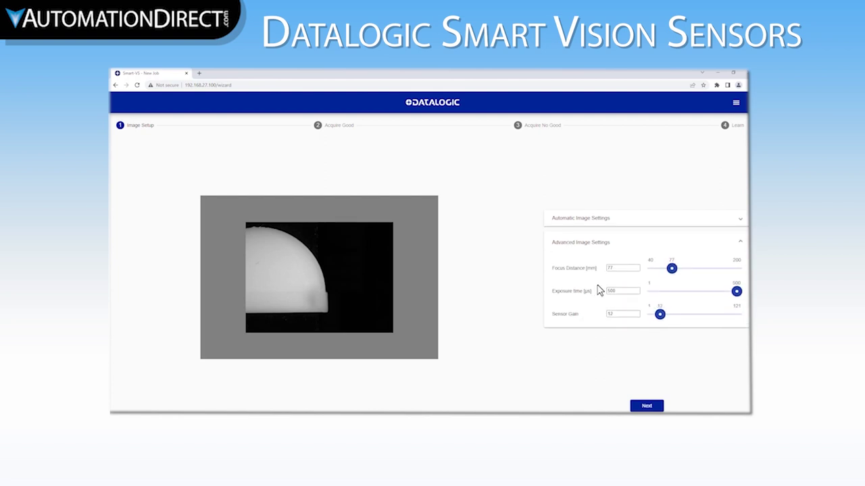
drag(672, 269, 705, 272)
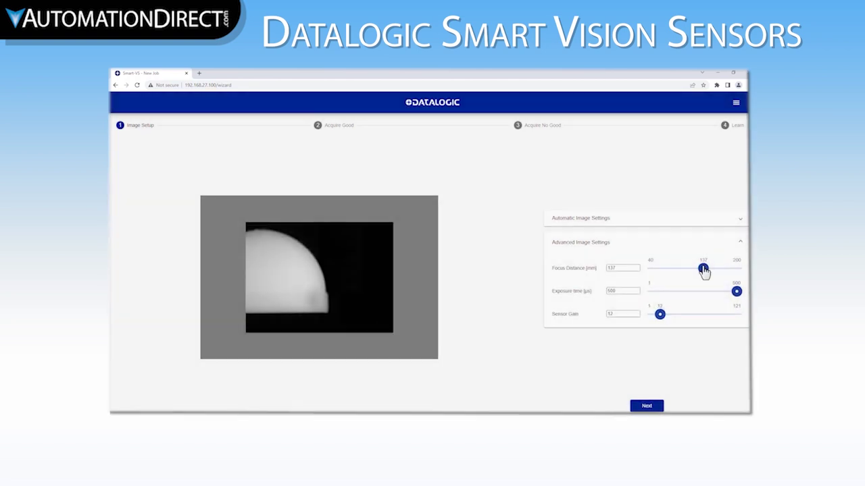
double_click(611, 270)
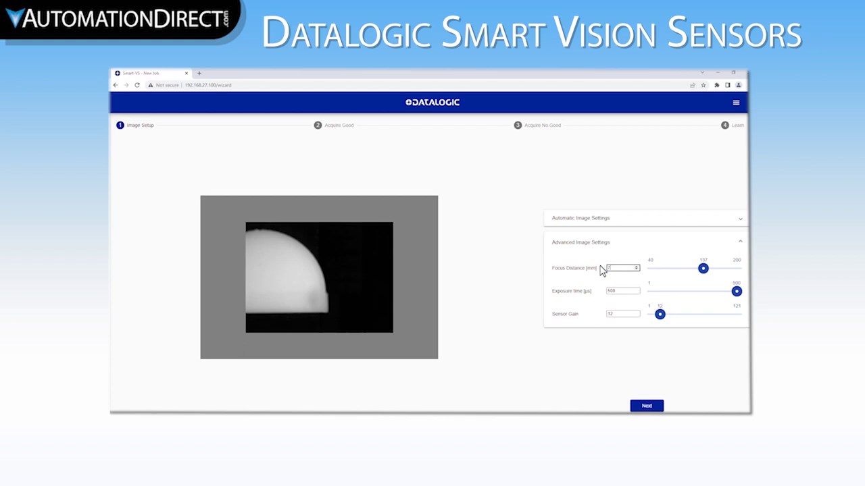
text(77)
Set exposure time to 500 and sensor gain to 12, then continue to Acquire Good.
drag(718, 295, 687, 293)
double_click(615, 291)
text(218)
drag(688, 291, 746, 304)
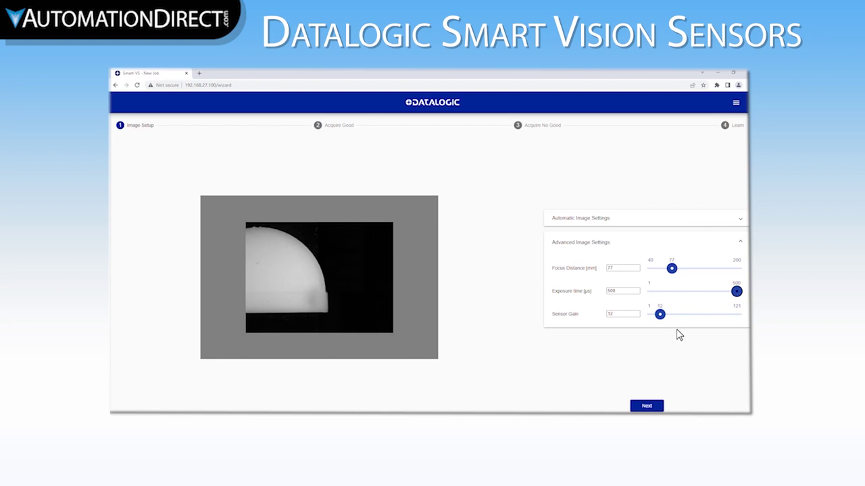
drag(661, 316, 700, 322)
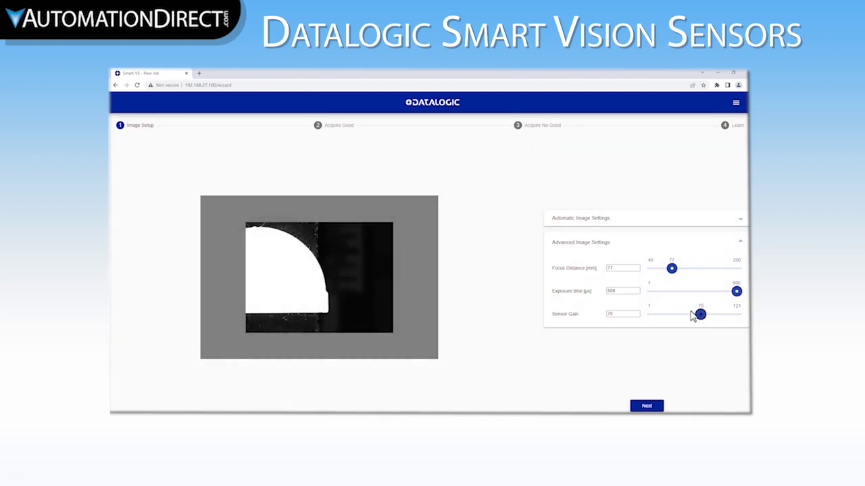
double_click(614, 314)
text(12)
click(647, 407)
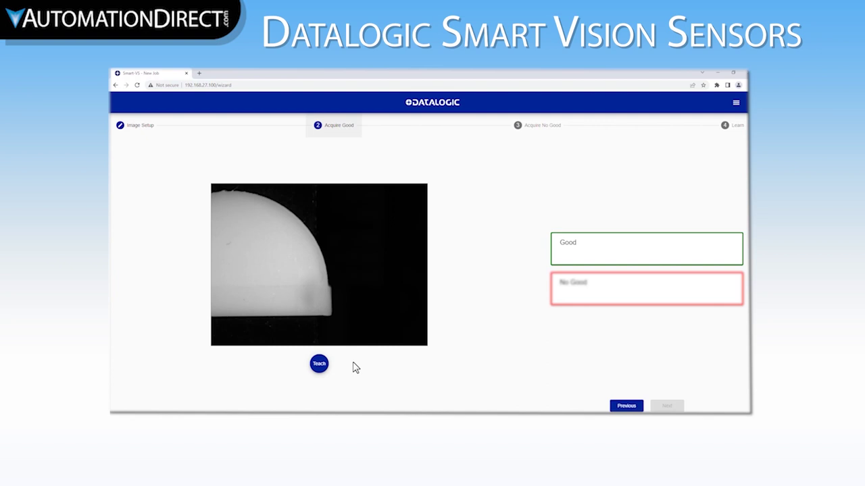
Teach two images of the white part into the Good samples list.
click(318, 365)
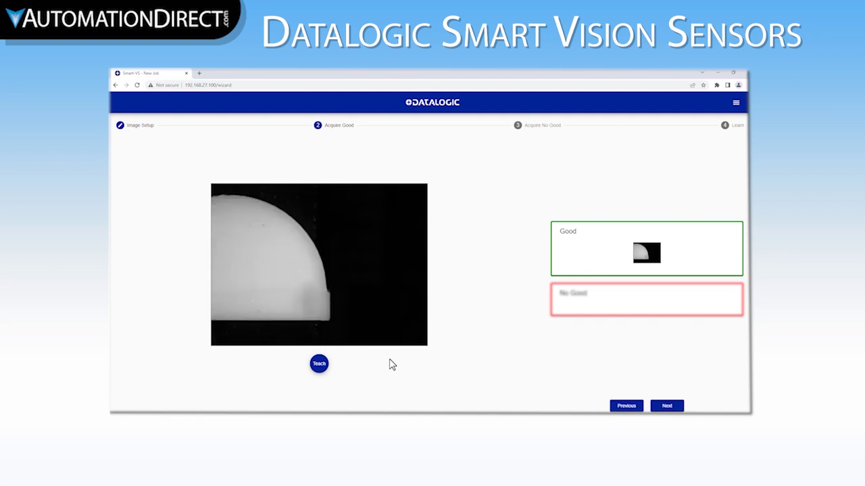
click(319, 365)
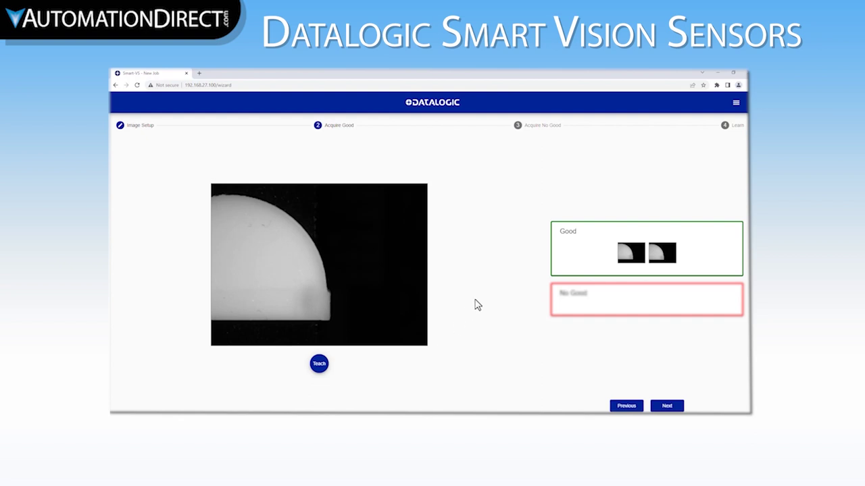
Teach two no-good images of the bad part, then train Camera Test 1.
click(667, 406)
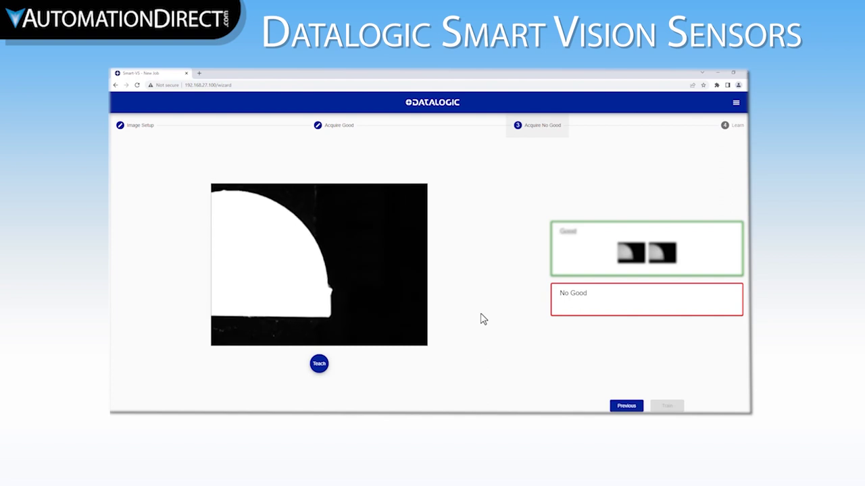
click(320, 365)
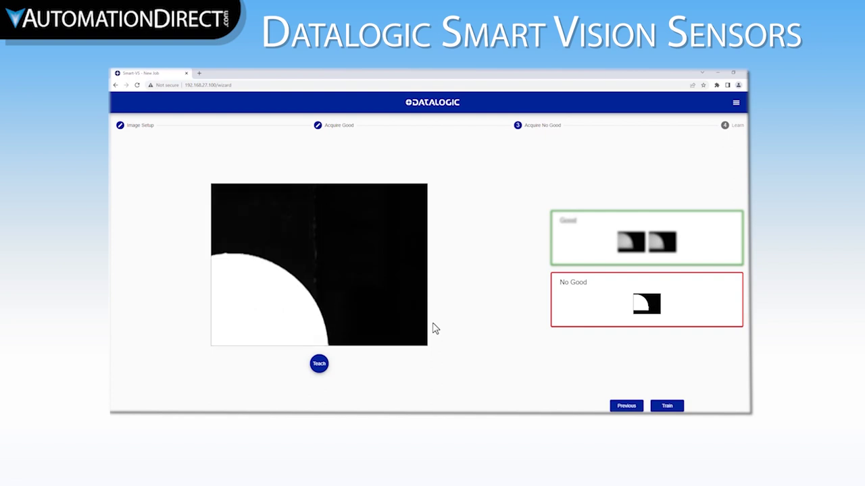
click(321, 365)
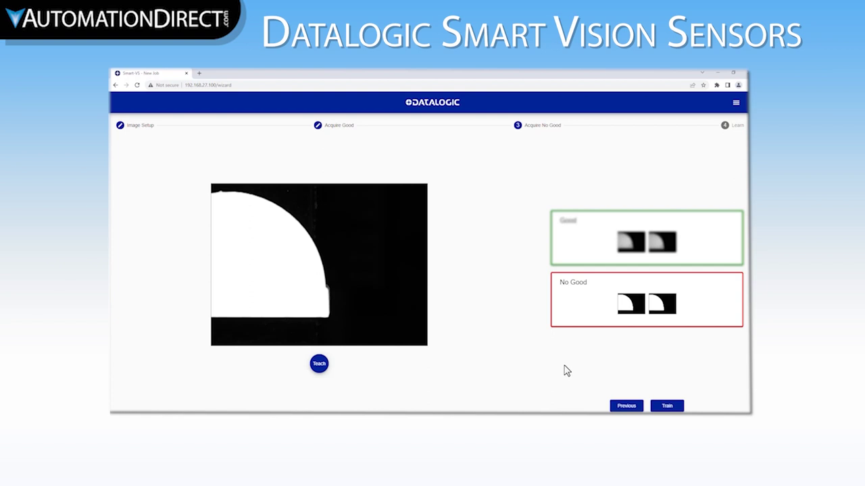
click(667, 406)
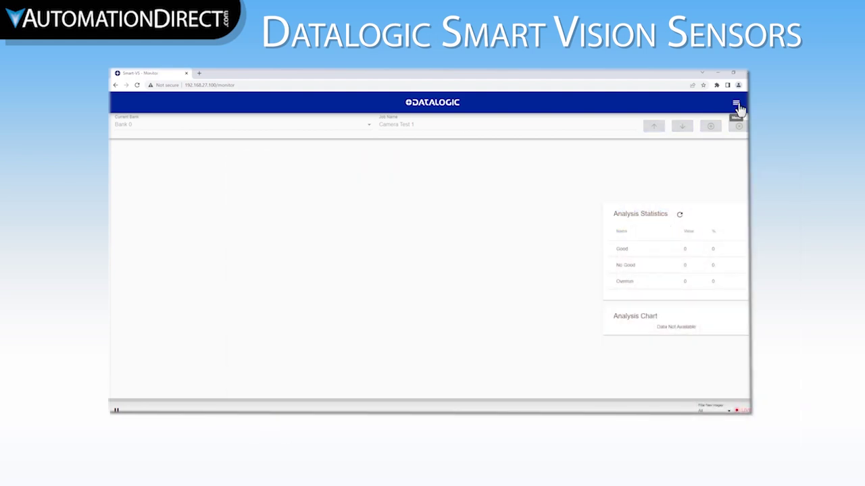
In I/O Settings, set Output Mode to Push-Pull Active Low and Output Hold Time to 45 ms.
click(737, 105)
click(725, 137)
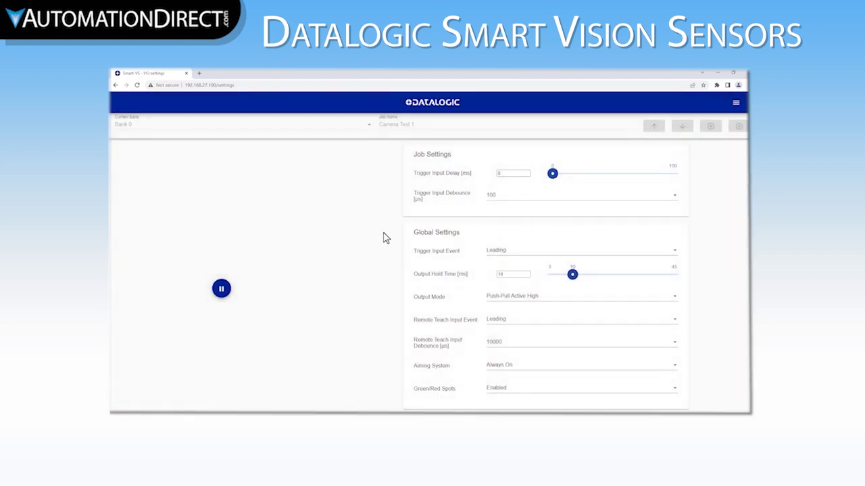
click(674, 298)
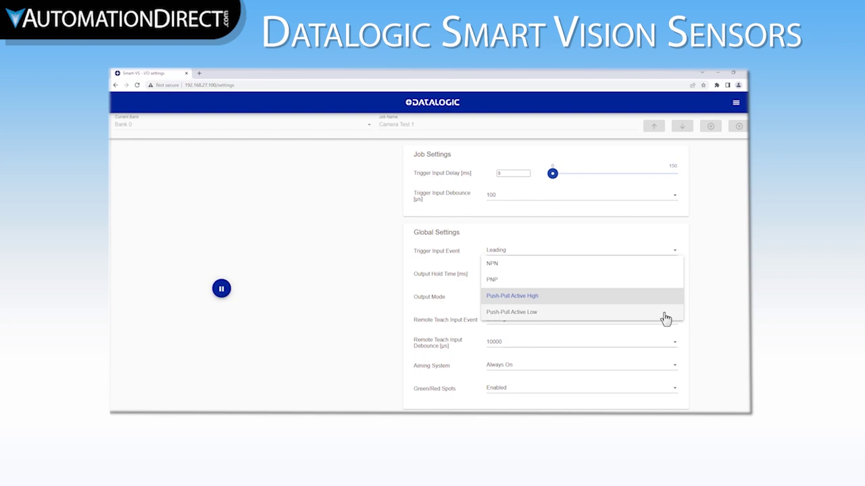
click(666, 317)
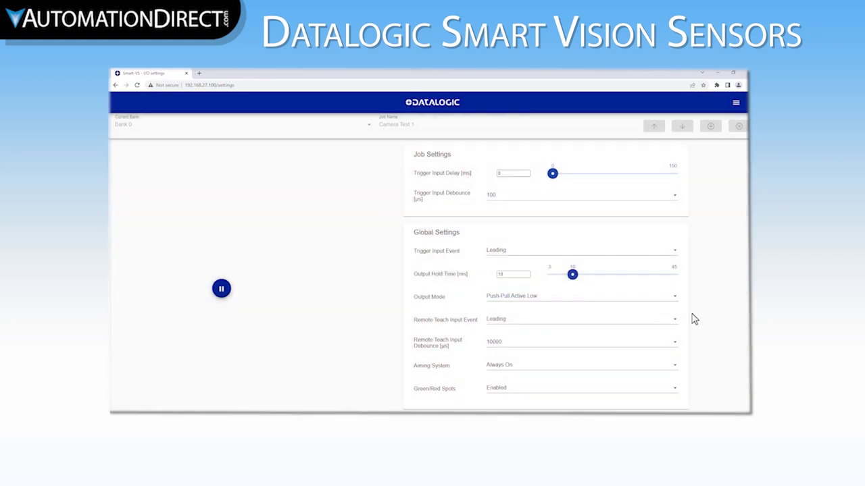
drag(572, 276, 689, 281)
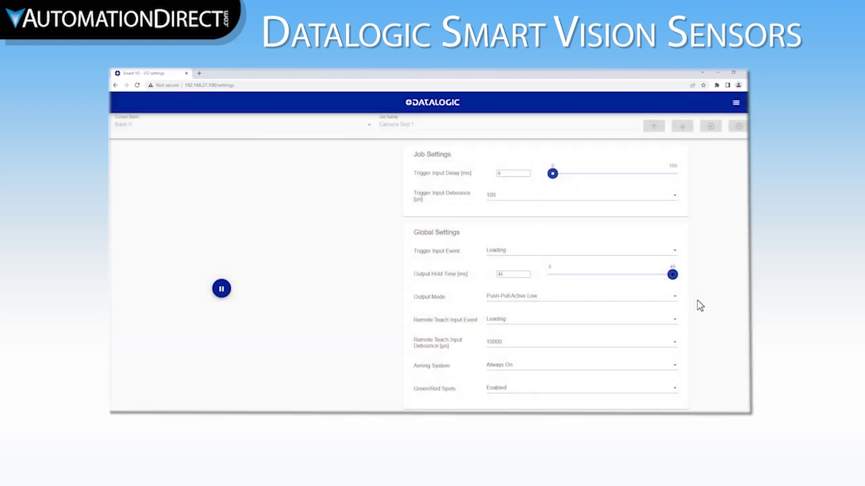